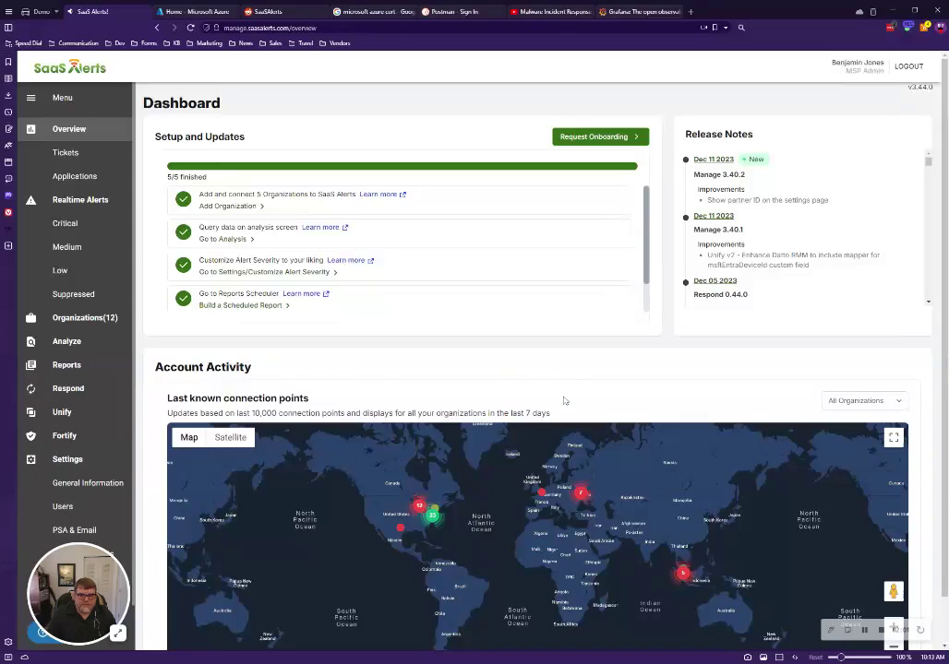
# Step: In the alert severity settings, find the outside.own.location alert and set its custom severity to Low
pyautogui.click(41, 461)
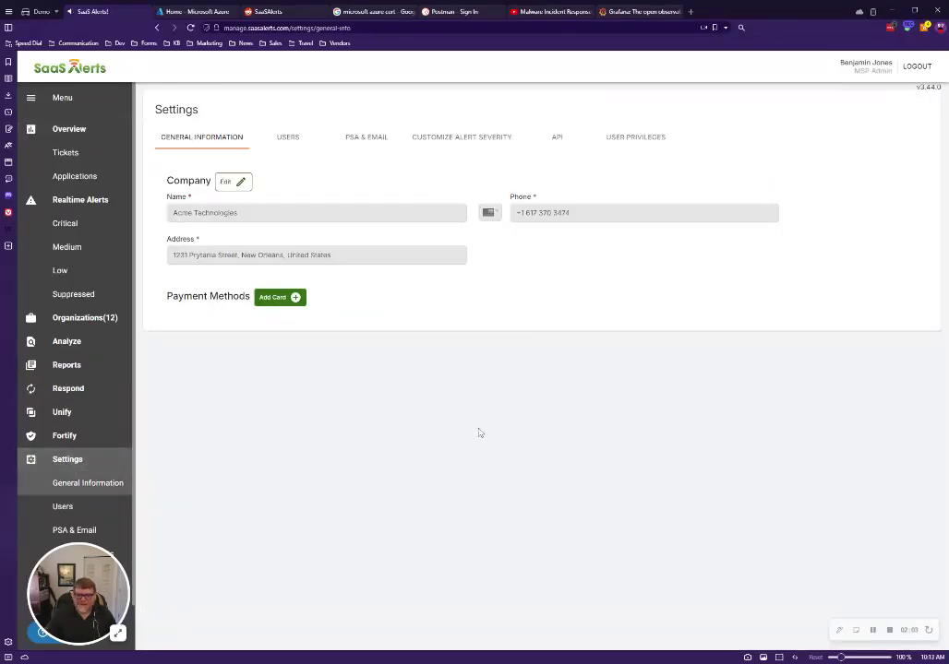
pyautogui.click(450, 138)
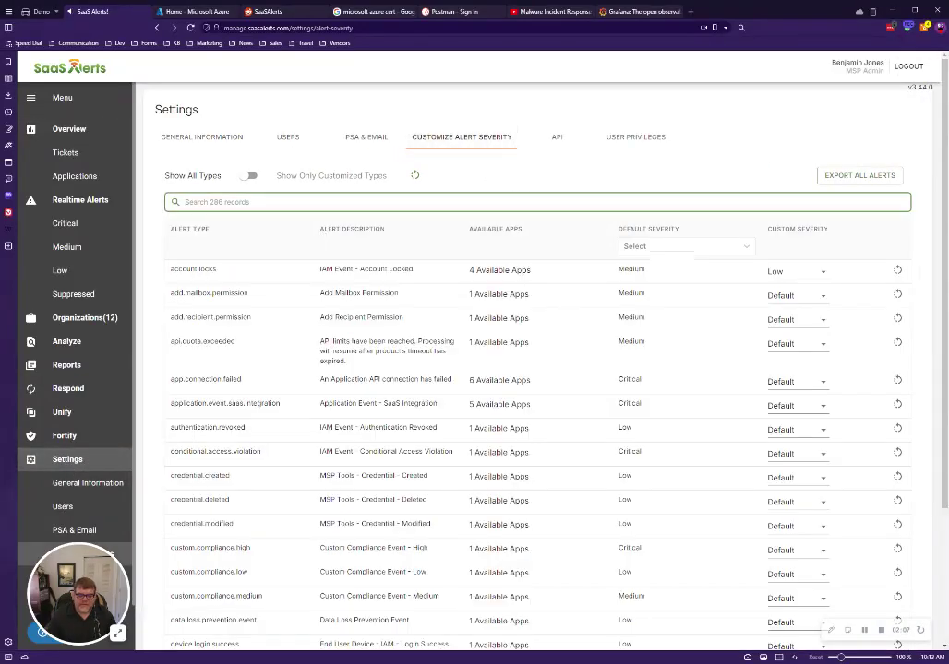
pyautogui.write('outside')
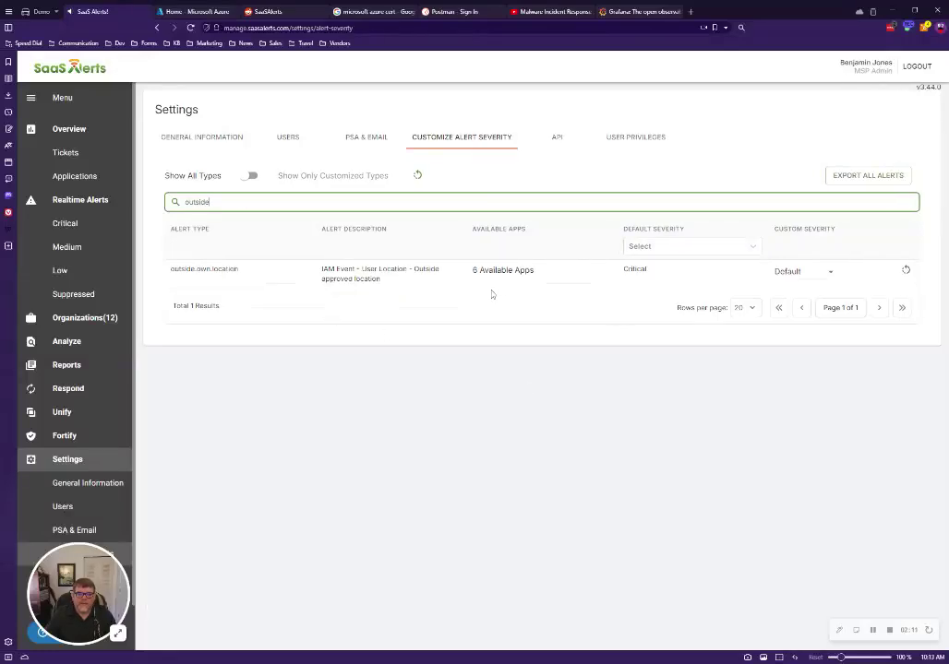
pyautogui.click(837, 277)
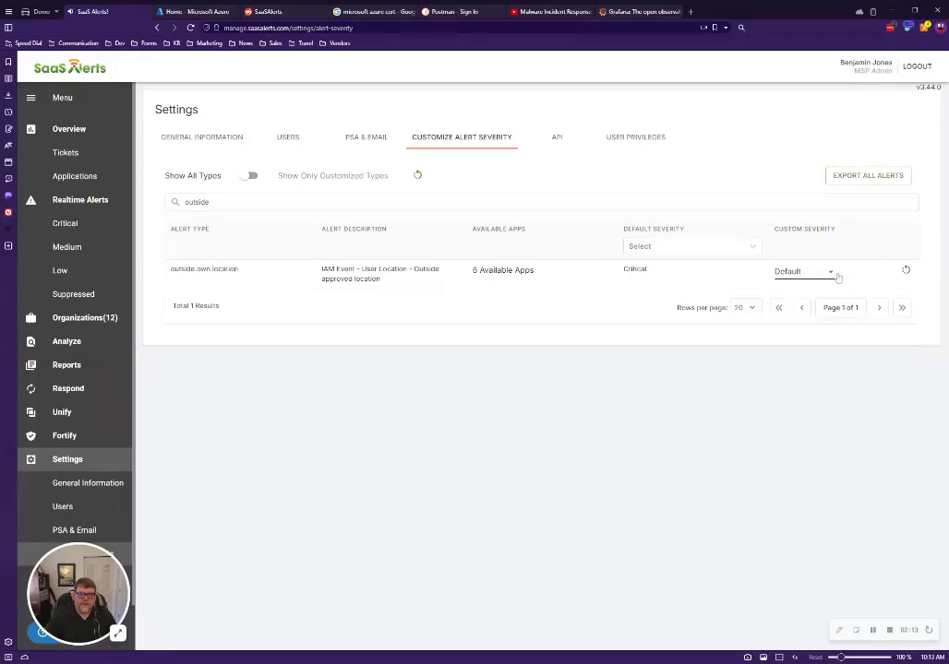
pyautogui.click(837, 276)
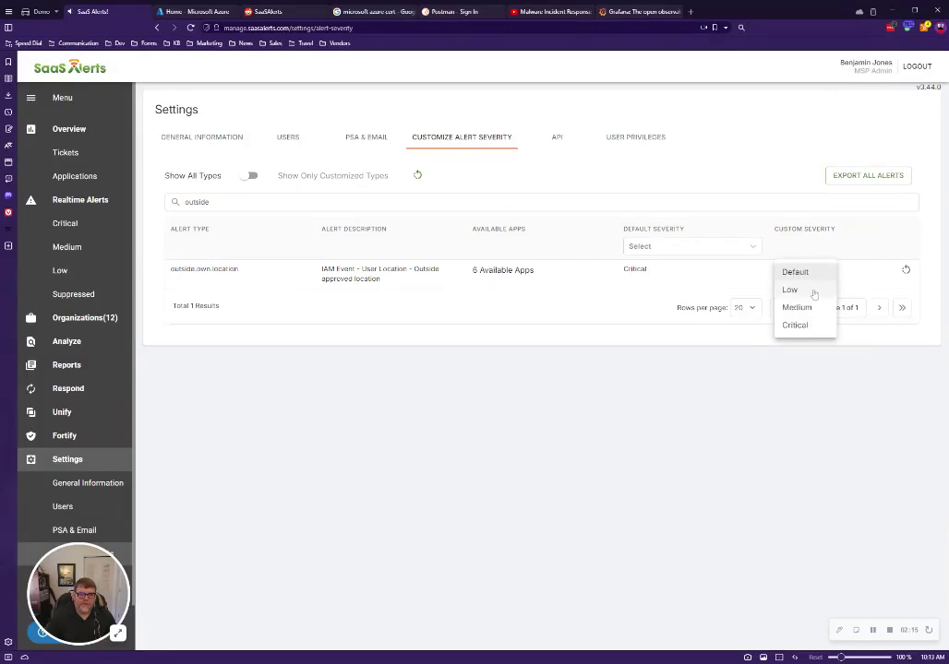
pyautogui.click(792, 290)
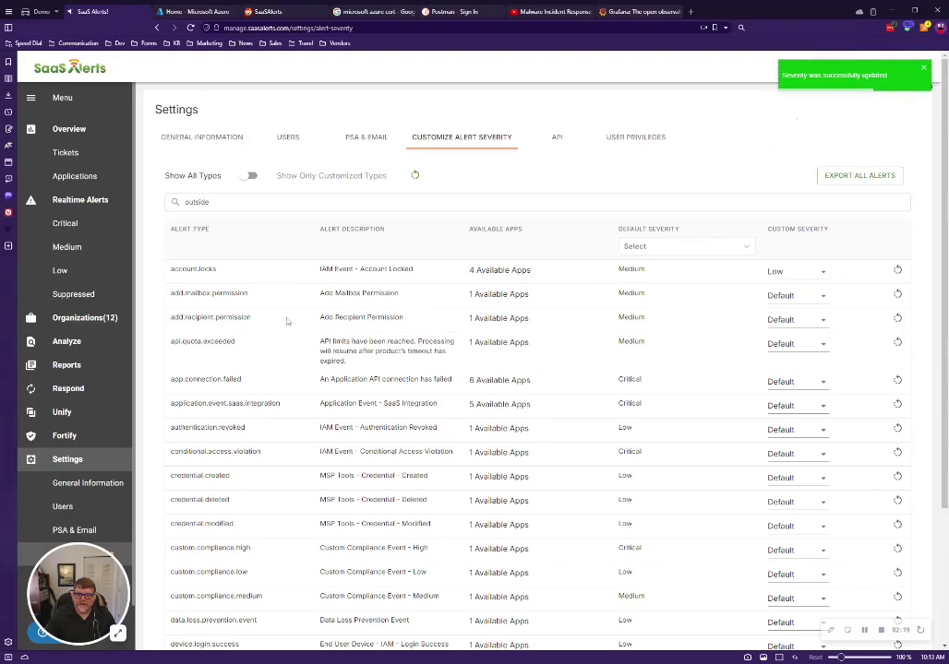
# Step: Create a new Respond rule named "OAL - Non File Event" with Events as its target
pyautogui.click(81, 395)
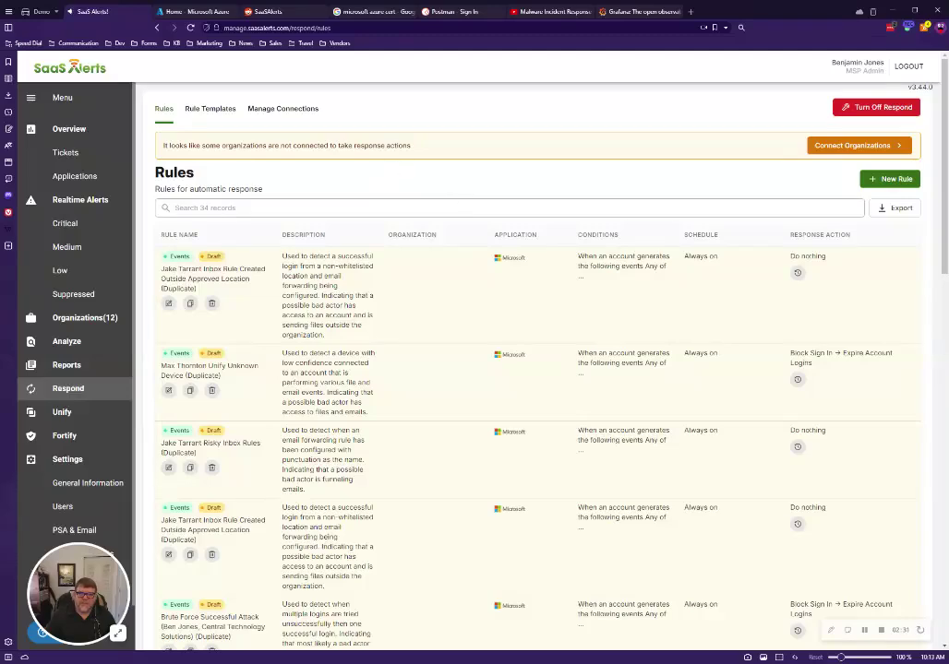
pyautogui.click(888, 178)
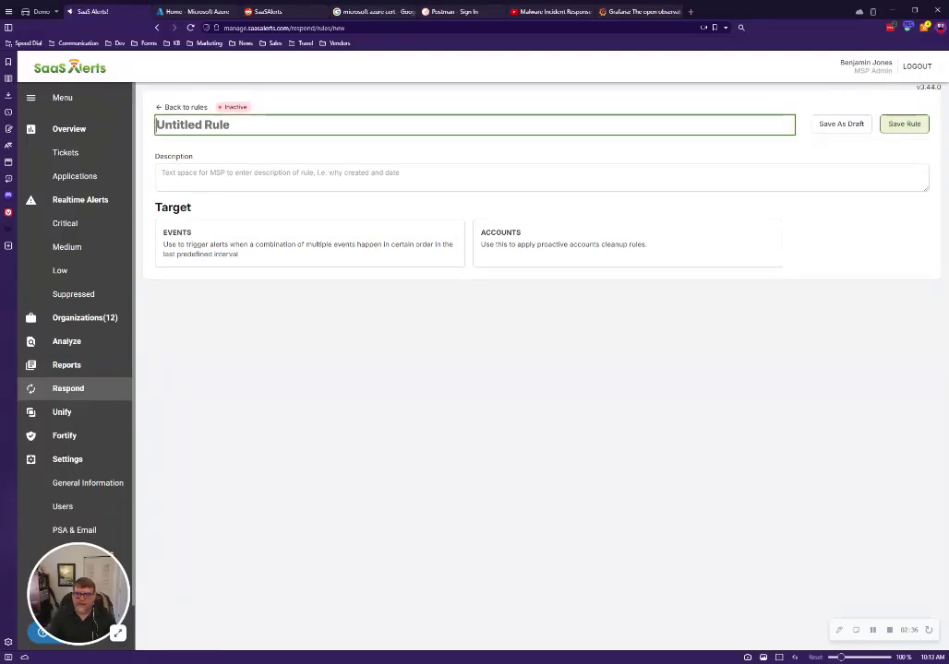
pyautogui.write('OAL - N')
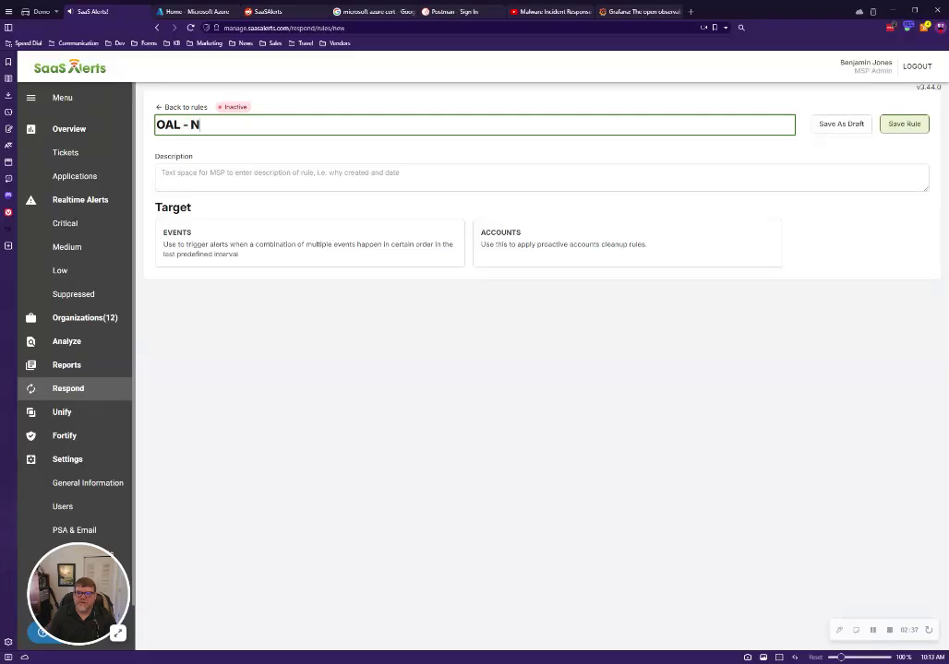
pyautogui.write('on File Event')
pyautogui.click(340, 253)
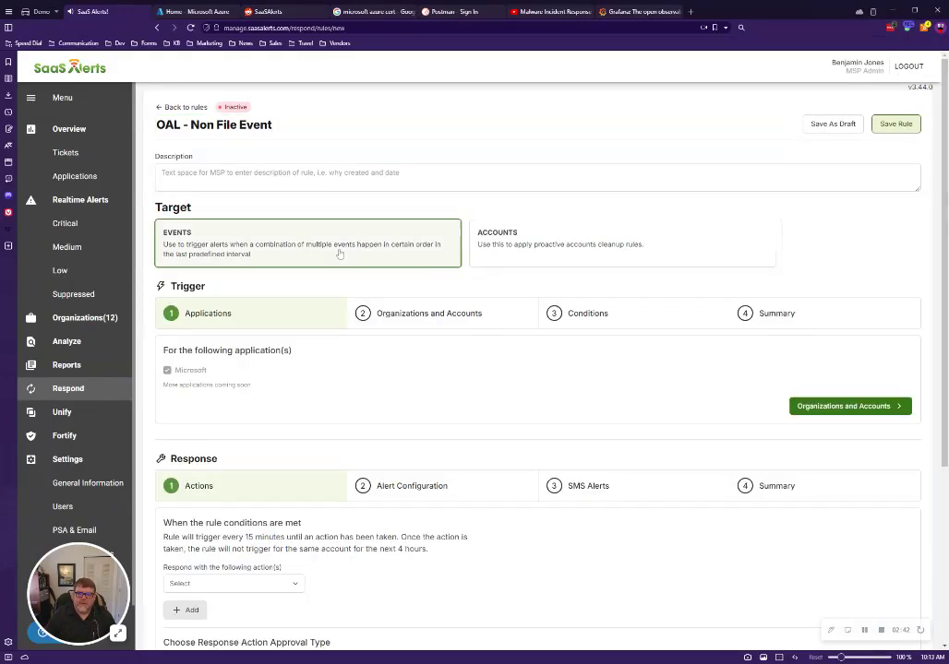
# Step: Set the rule to trigger for all organizations and all accounts
pyautogui.click(415, 319)
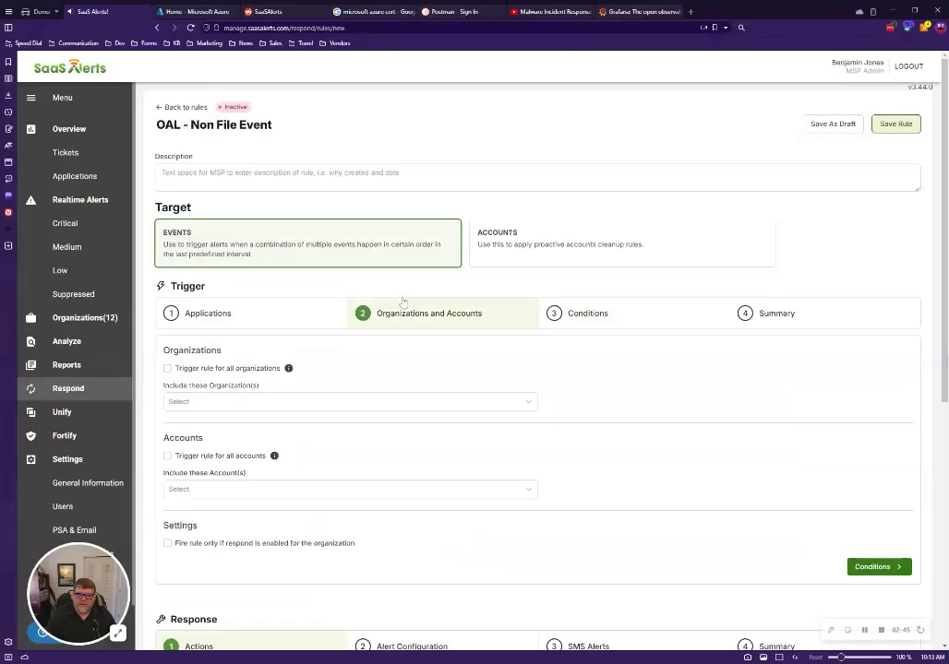
pyautogui.click(223, 369)
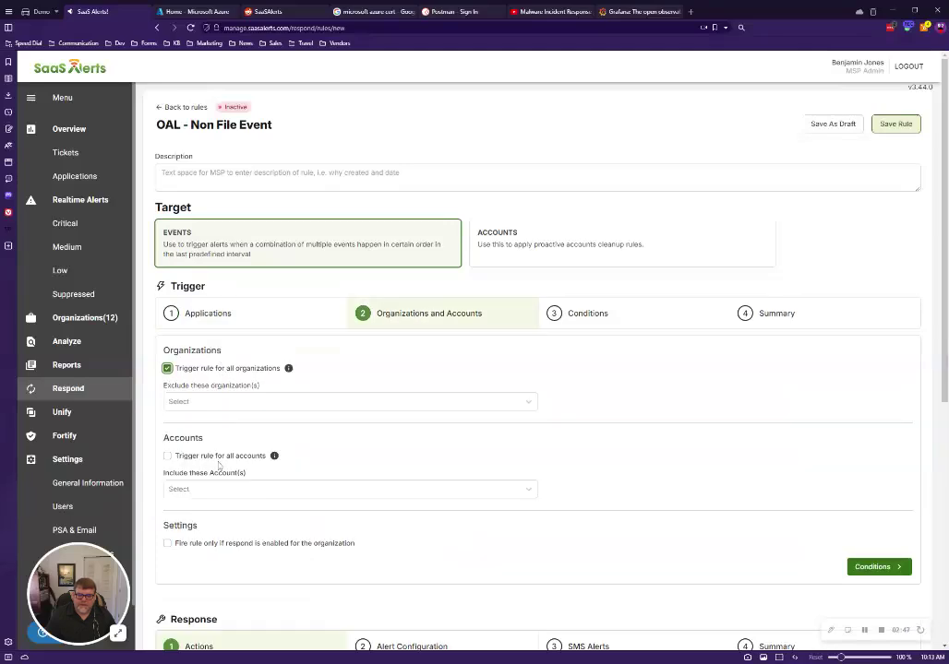
pyautogui.click(220, 456)
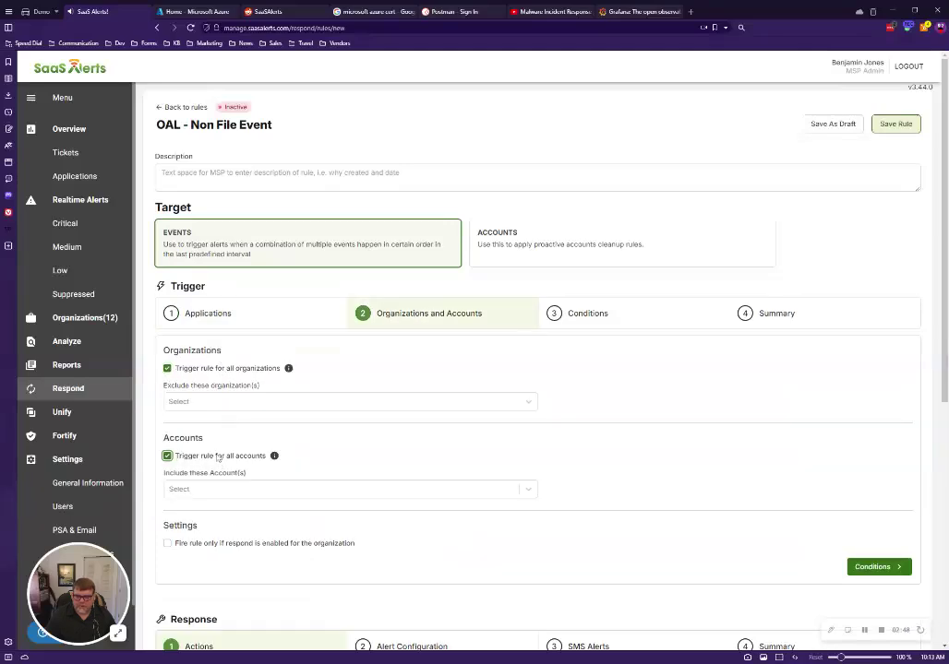
# Step: Add "IAM Event - User Location - Outside approved location" as the rule's trigger condition with an occurrence of 1
pyautogui.click(599, 315)
pyautogui.scroll(-1, 413, 318)
pyautogui.click(330, 305)
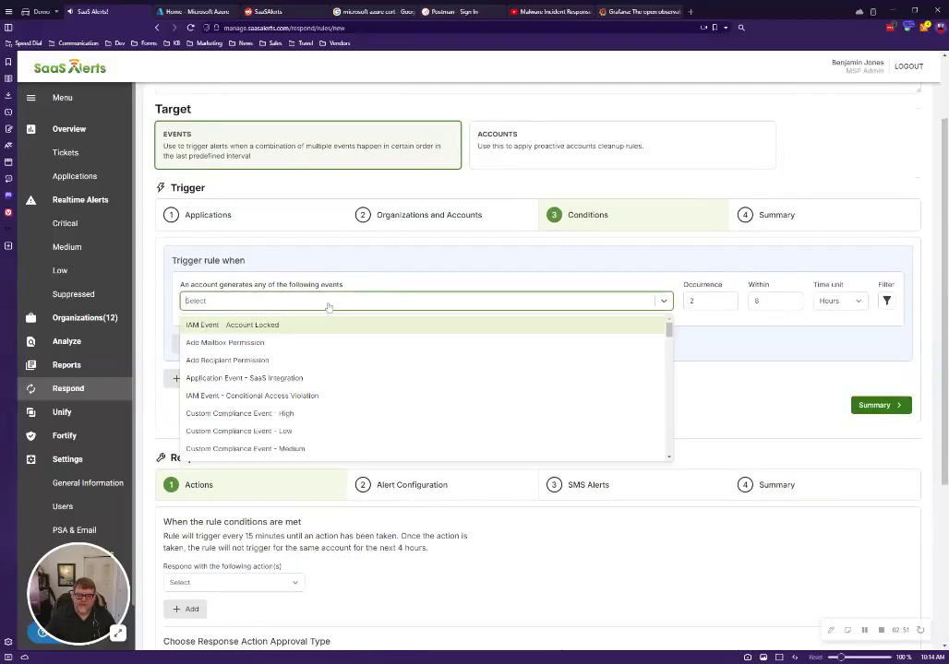
pyautogui.write('outsi')
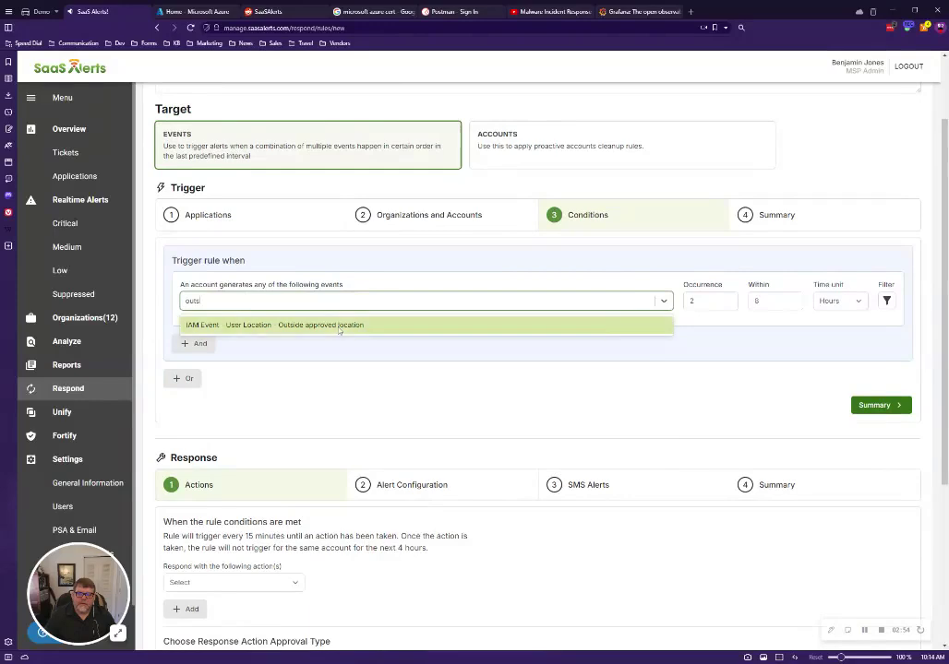
pyautogui.click(328, 324)
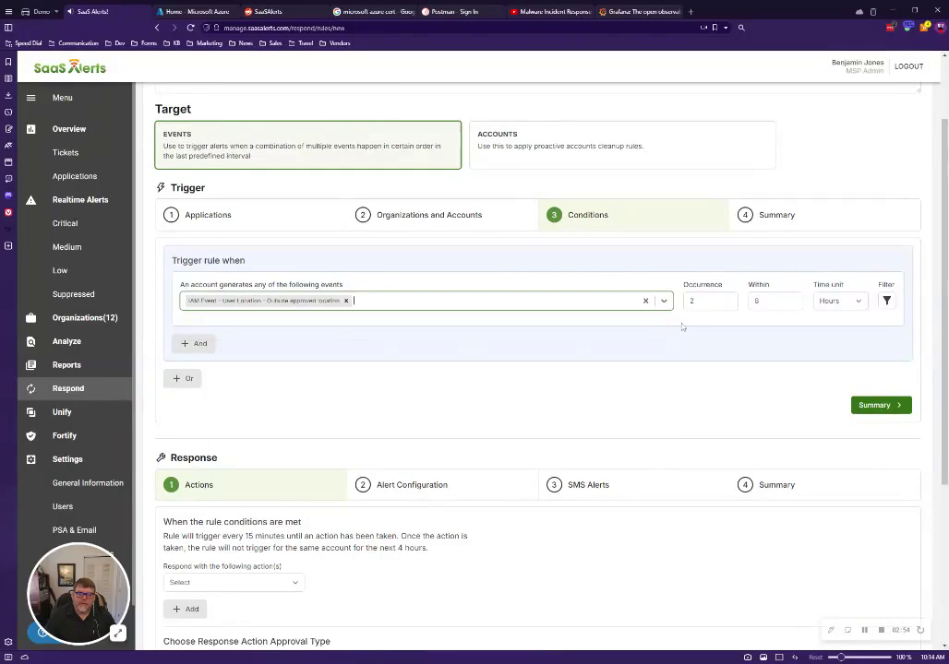
pyautogui.click(728, 304)
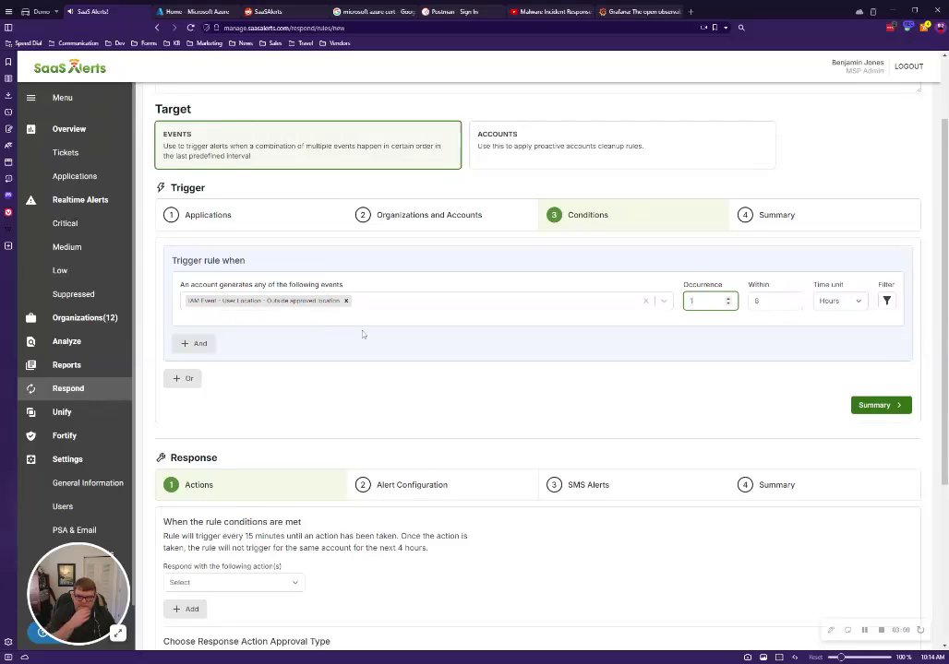
# Step: Add a filter to the trigger event requiring that Description does not contain "File Event"
pyautogui.click(886, 301)
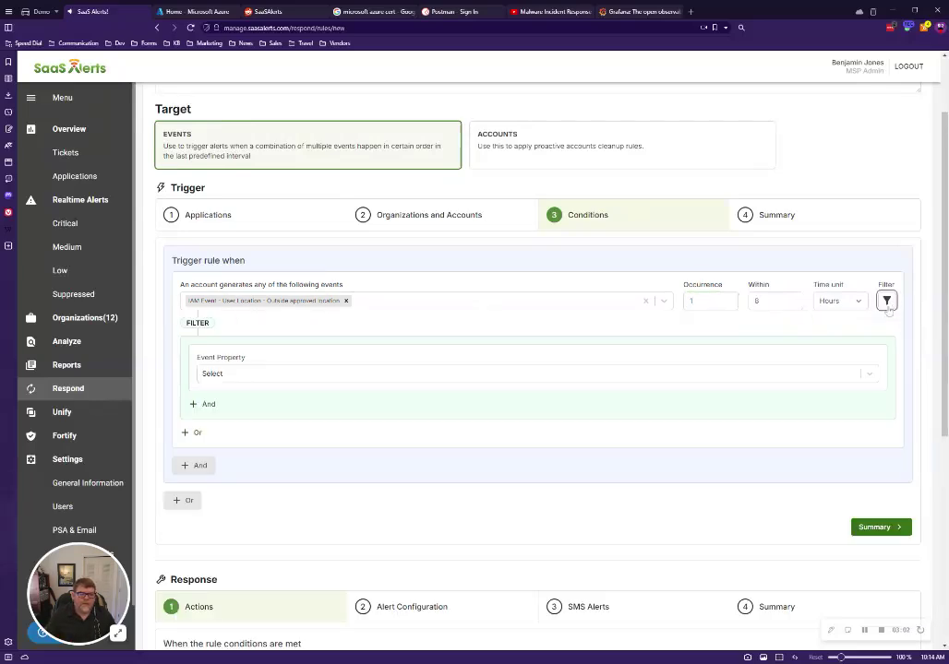
pyautogui.click(267, 373)
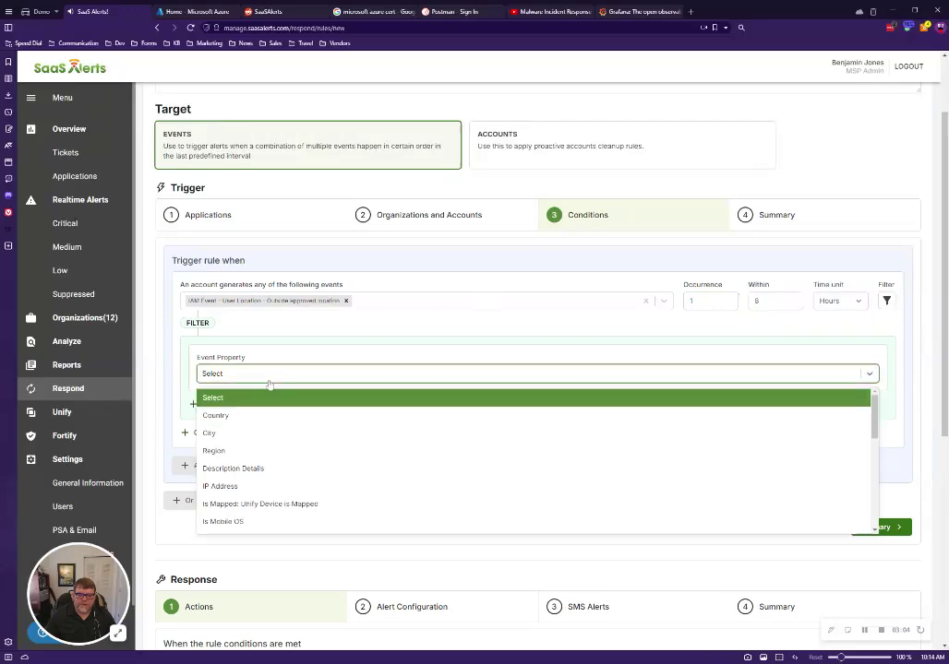
pyautogui.scroll(-2, 307, 406)
pyautogui.scroll(-2, 308, 406)
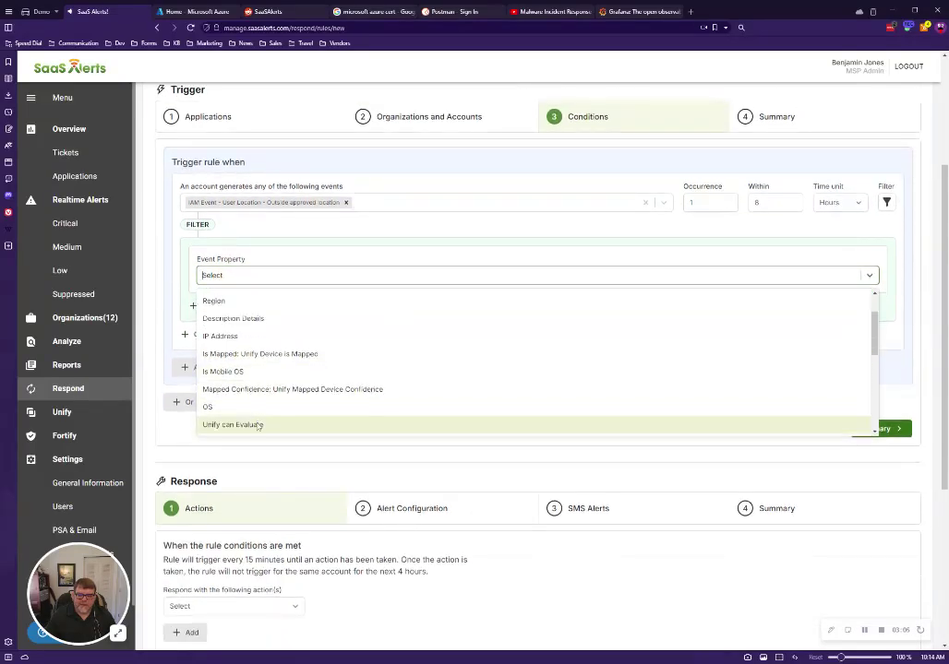
pyautogui.click(258, 415)
pyautogui.scroll(2, 250, 367)
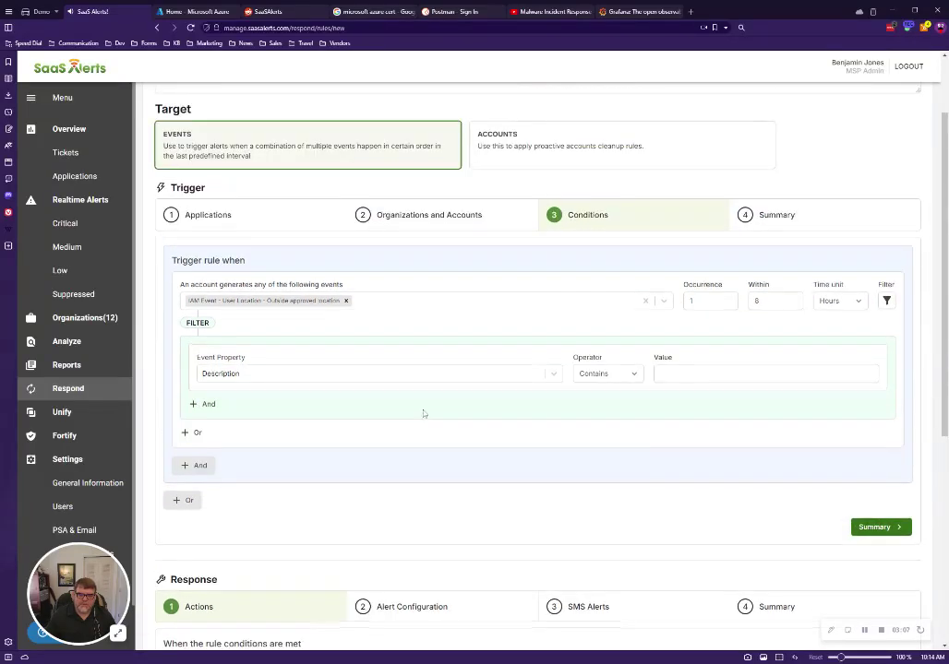
pyautogui.click(609, 387)
pyautogui.click(697, 362)
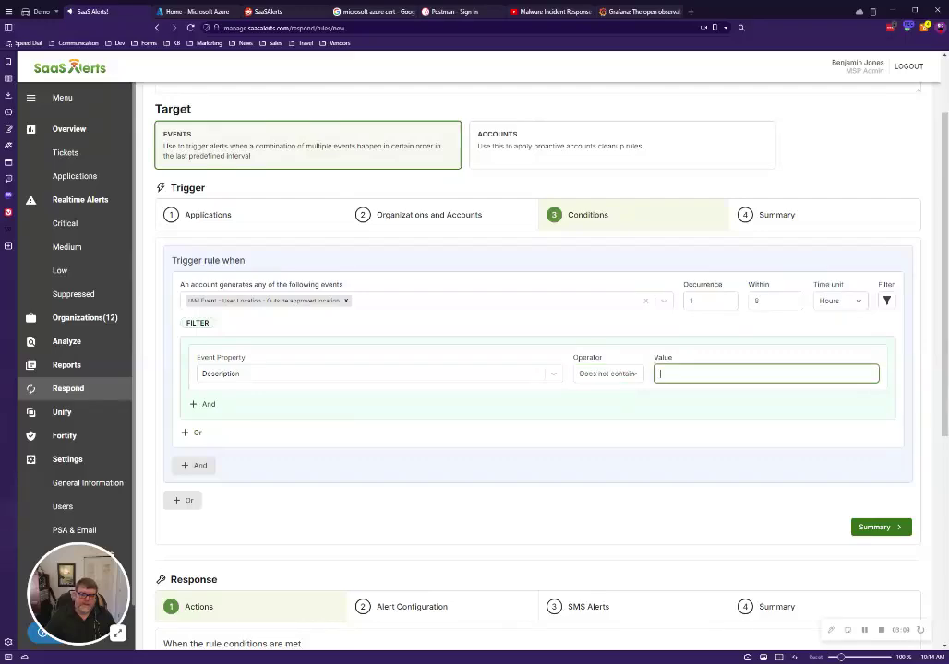
pyautogui.write('File Event')
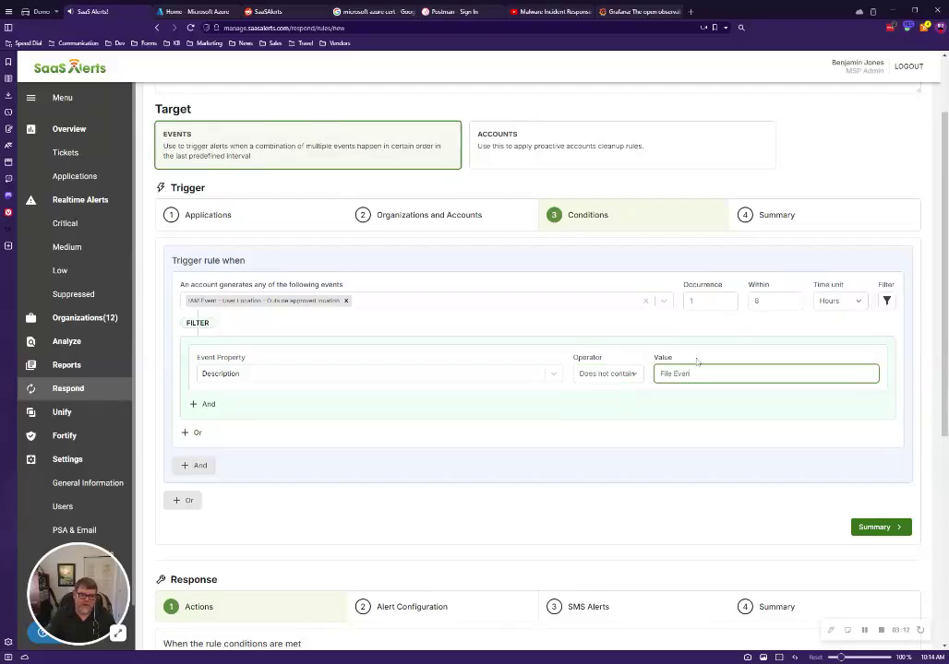
# Step: Add an OR filter group requiring that Description does not contain "File Share Event"
pyautogui.click(194, 433)
pyautogui.click(283, 483)
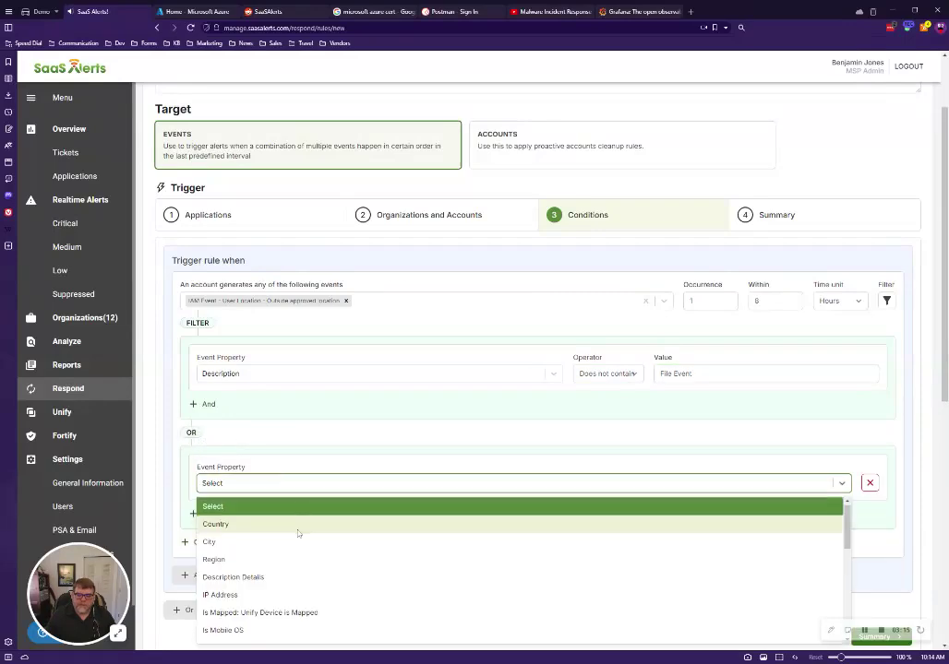
pyautogui.scroll(-5, 297, 531)
pyautogui.click(264, 579)
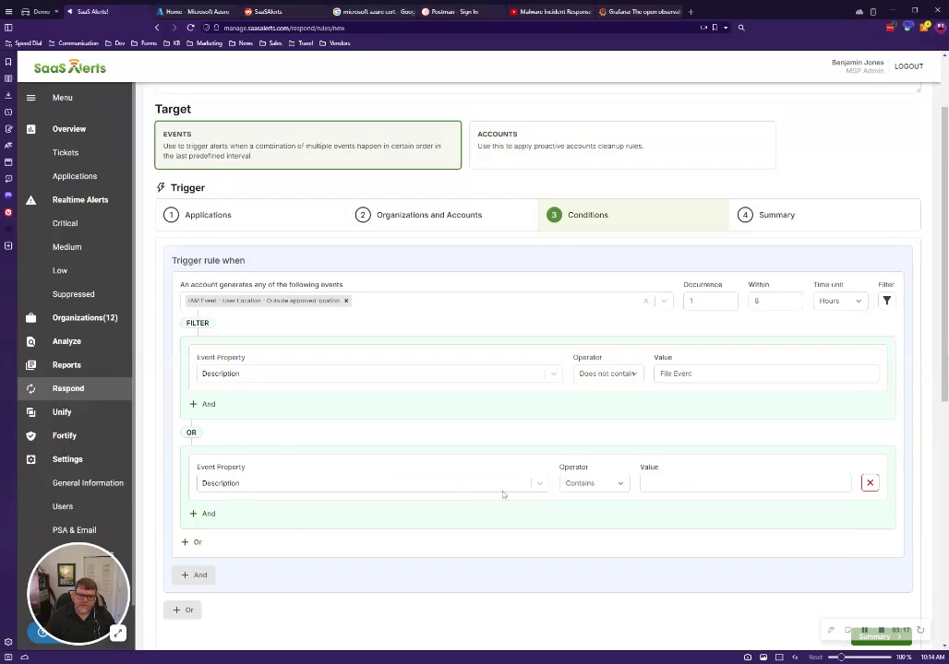
pyautogui.click(583, 492)
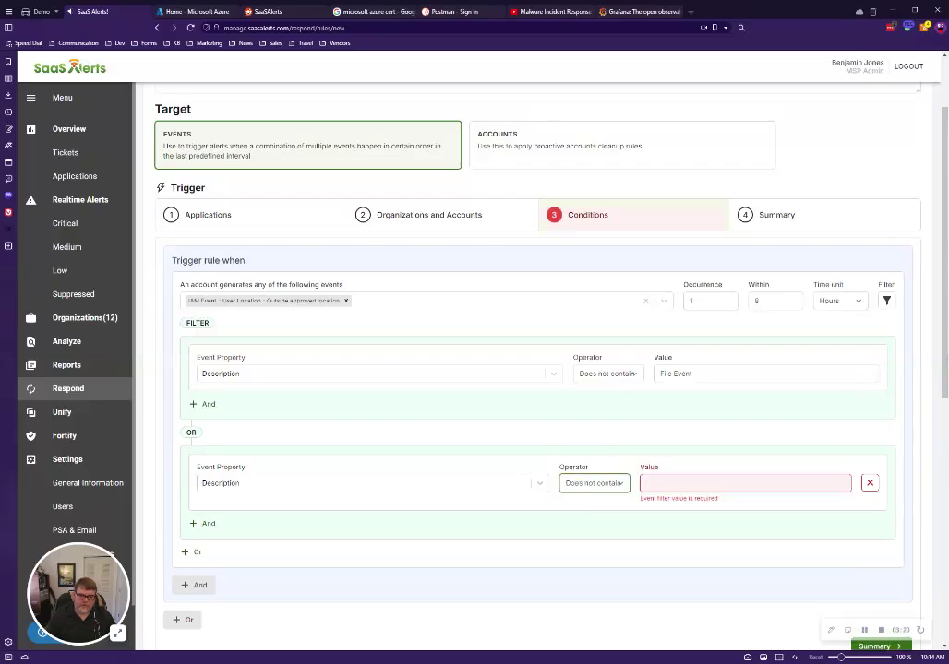
pyautogui.click(744, 483)
pyautogui.write('File Share')
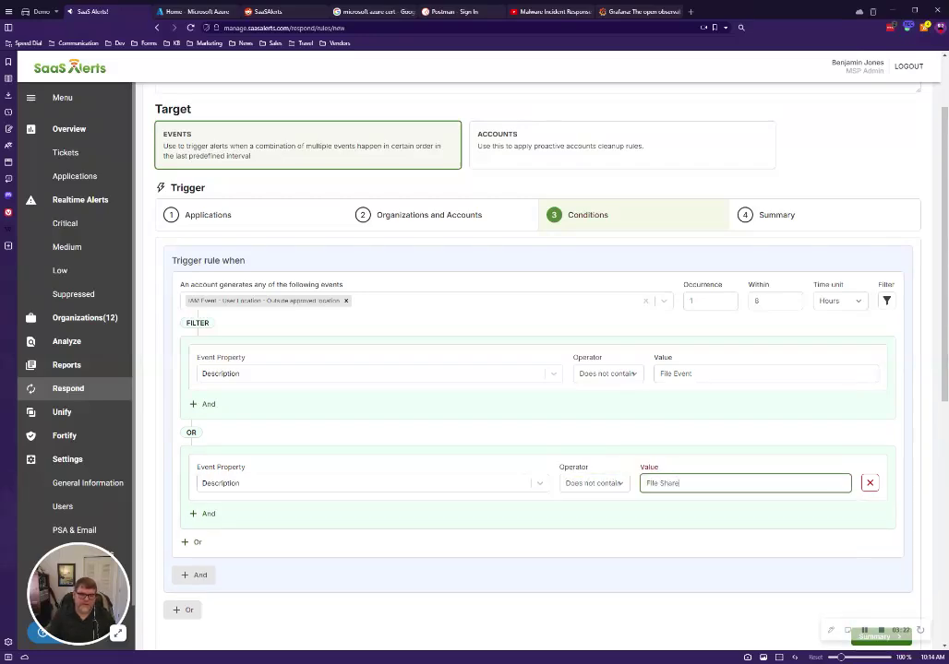
pyautogui.write(' Event')
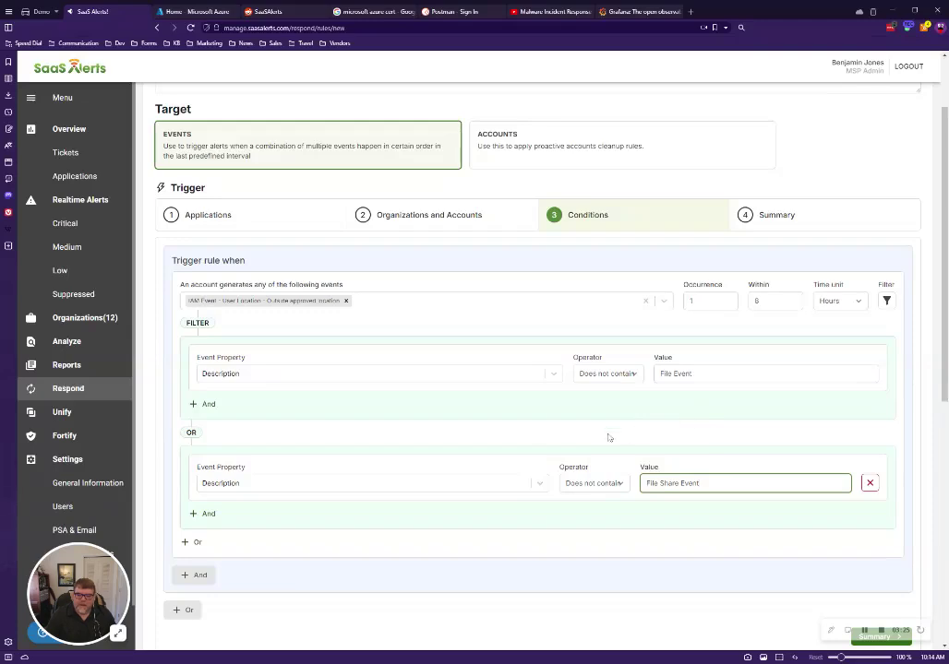
# Step: Add an AND filter to the "File Event" group requiring that IP ASN Name does not contain "Mircosoft"
pyautogui.scroll(-1, 529, 434)
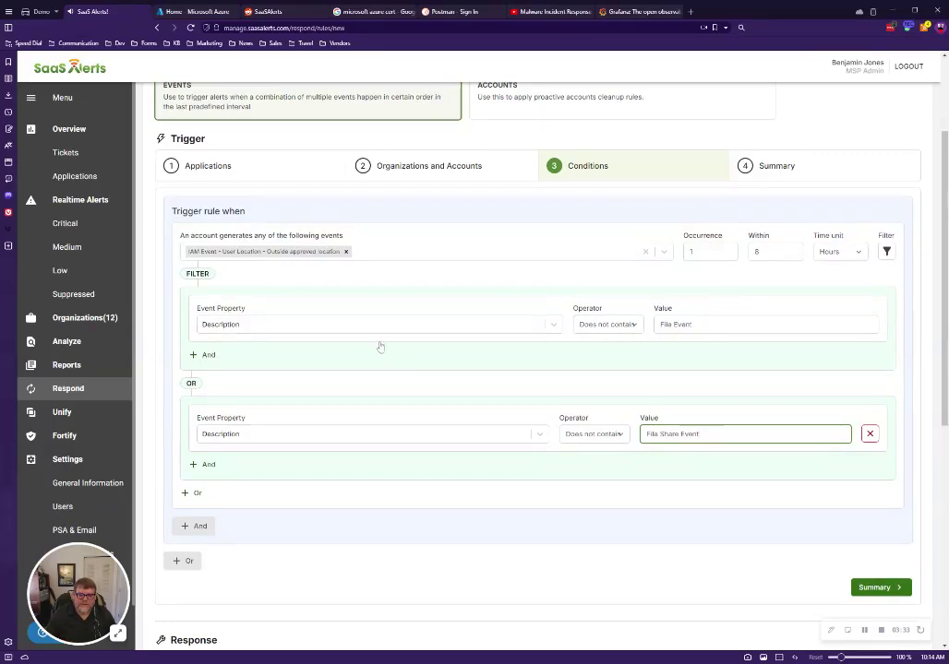
pyautogui.click(208, 355)
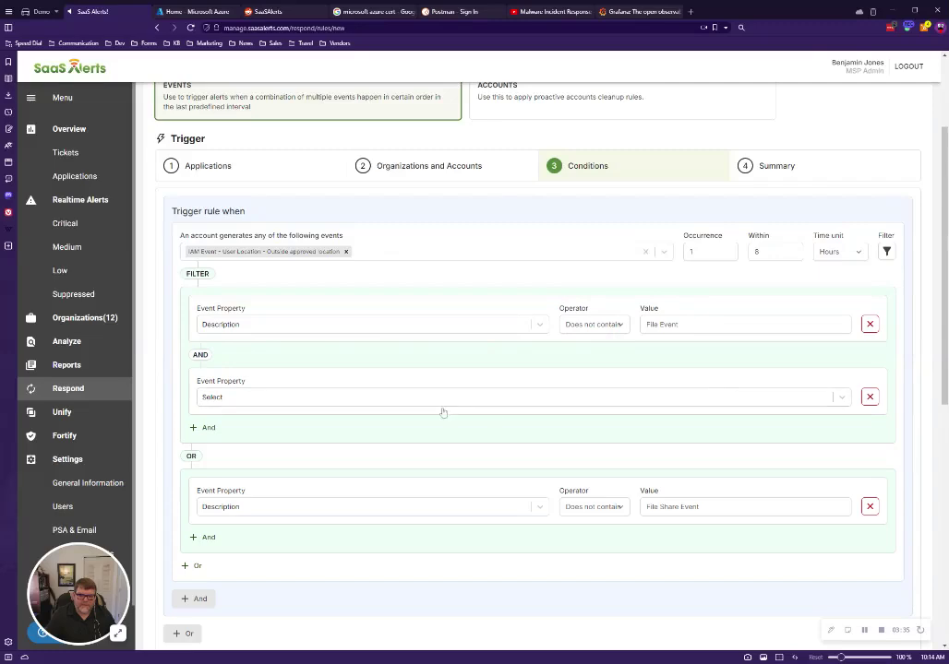
pyautogui.click(326, 397)
pyautogui.scroll(-6, 360, 449)
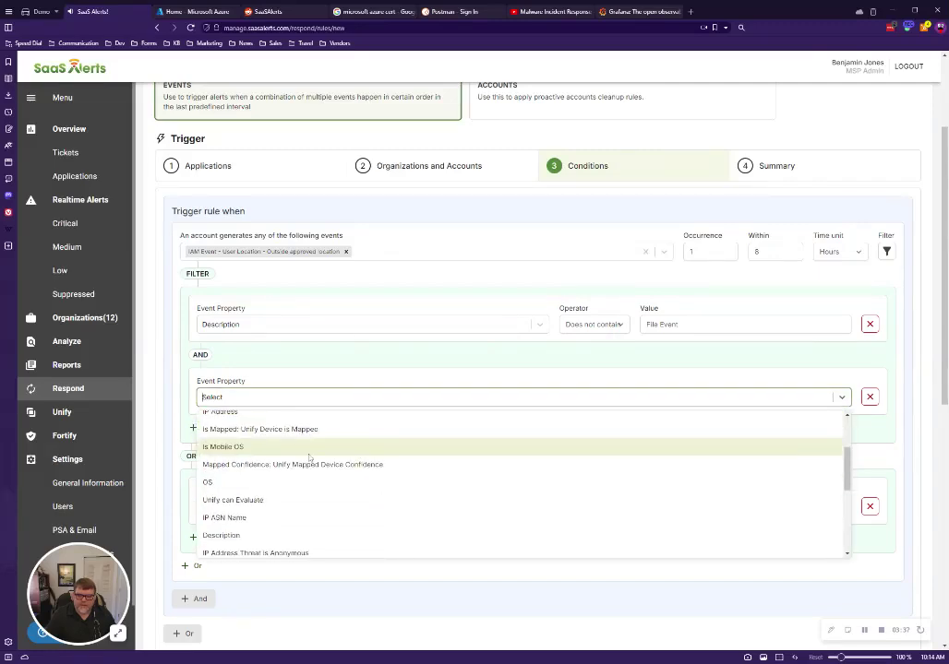
pyautogui.scroll(-2, 303, 469)
pyautogui.scroll(2, 303, 469)
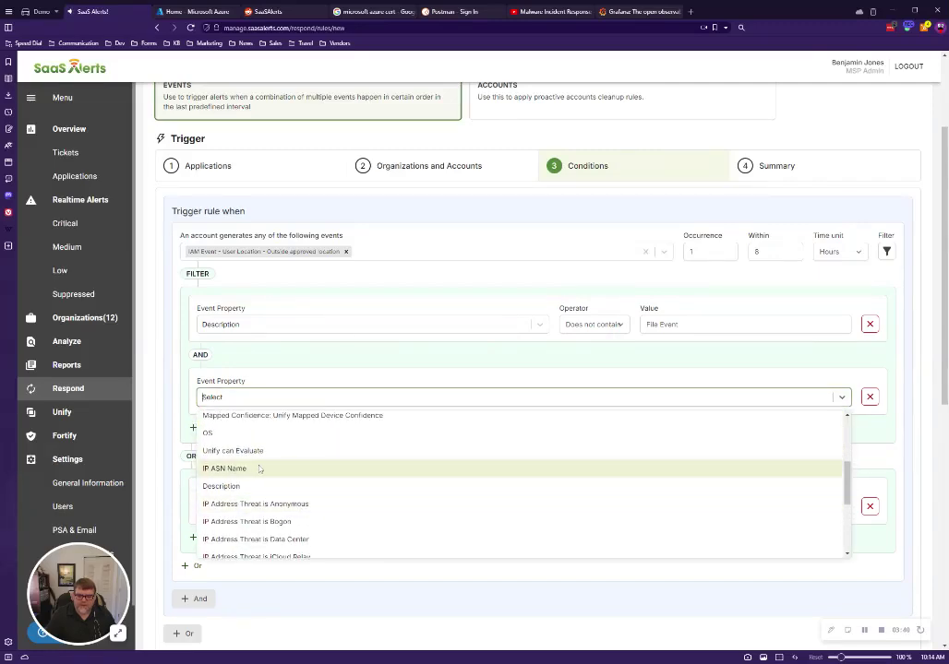
pyautogui.click(256, 473)
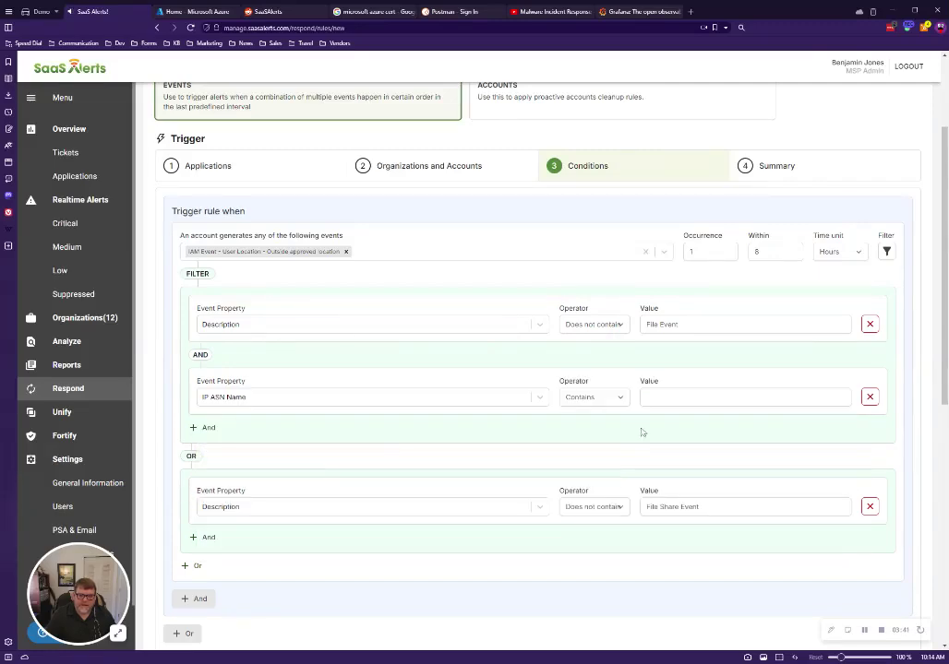
pyautogui.click(594, 397)
pyautogui.click(595, 321)
pyautogui.click(646, 397)
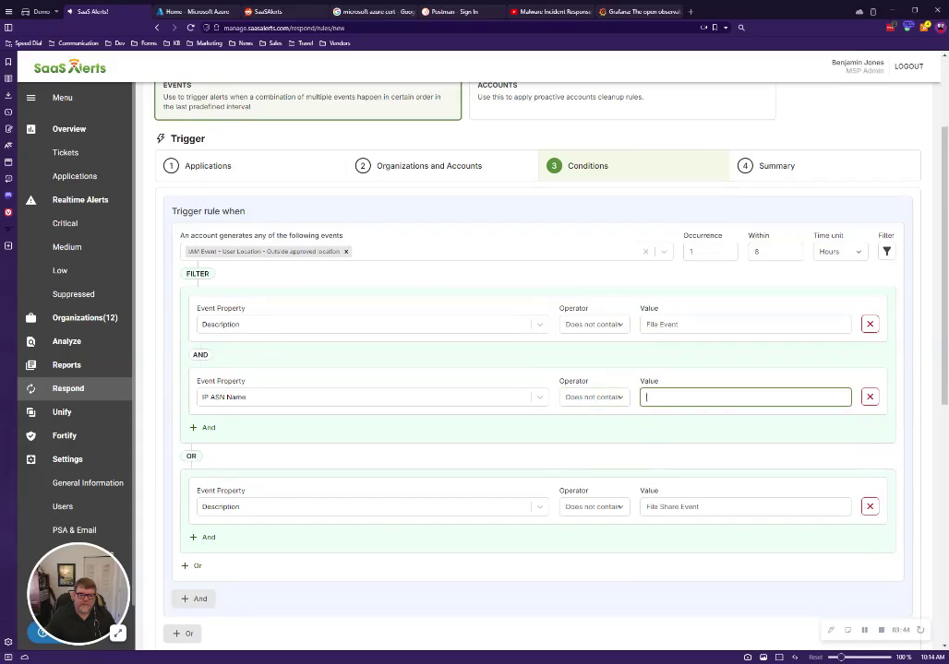
pyautogui.write('Mircosoft')
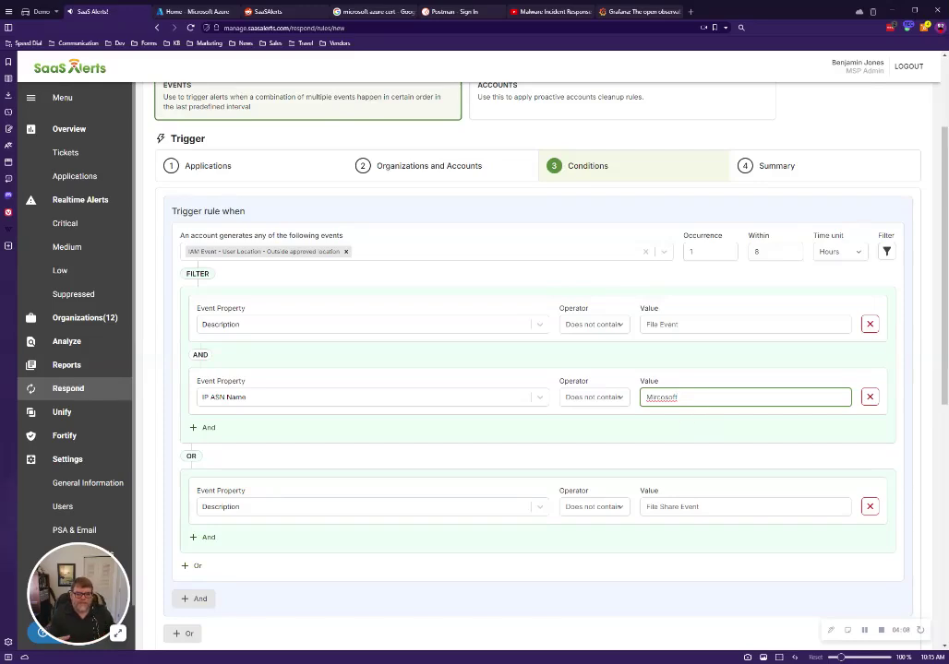
# Step: Correct the IP ASN Name filter value in the "File Event" group to "Microsoft"
pyautogui.doubleClick(669, 406)
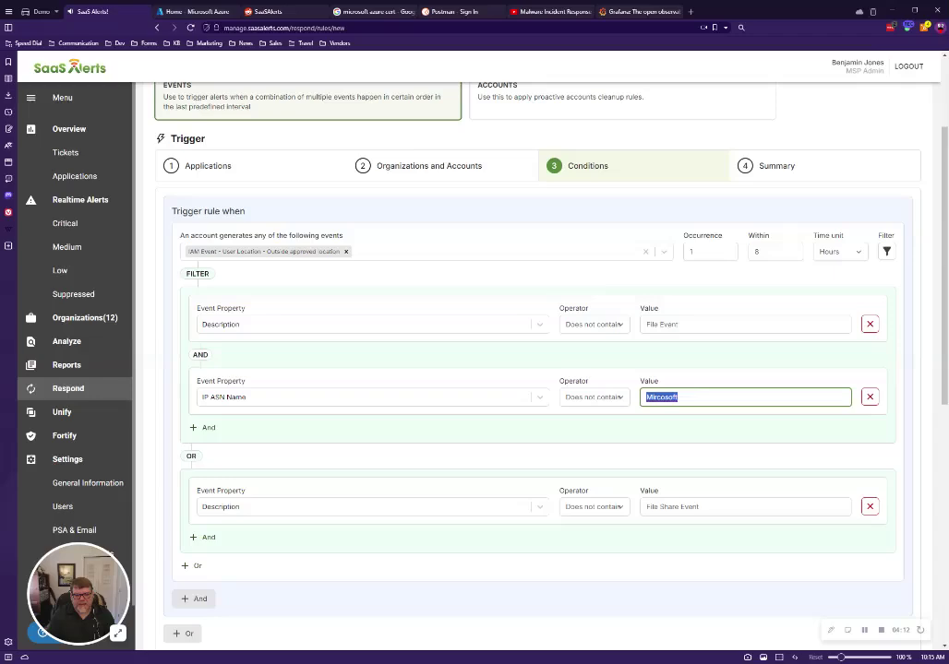
pyautogui.write('Micr')
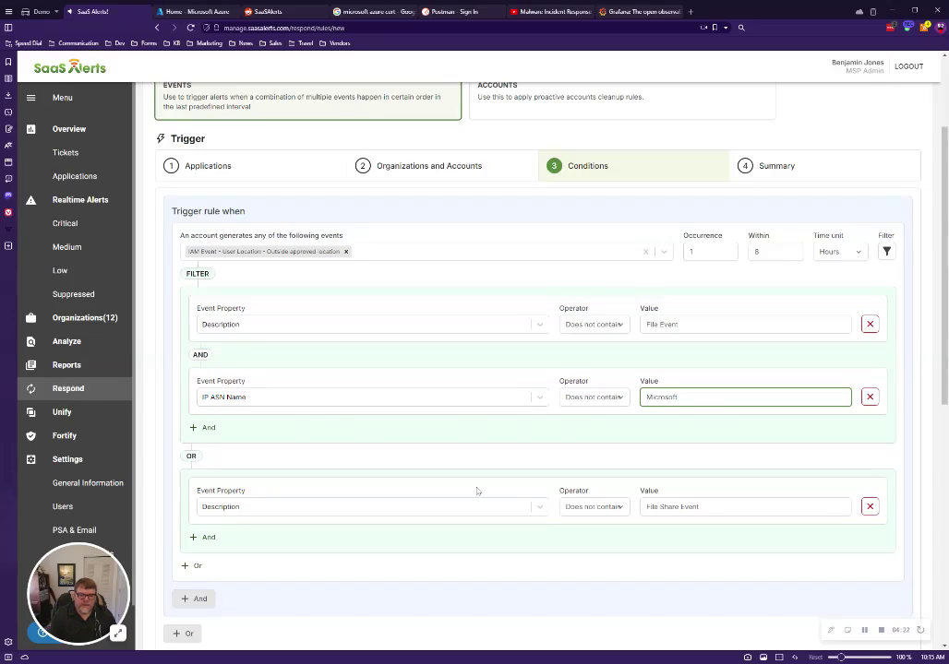
# Step: Add an AND filter to the "File Share Event" group requiring that IP ASN Name does not contain "Microsoft"
pyautogui.click(210, 538)
pyautogui.scroll(-1, 461, 535)
pyautogui.click(347, 487)
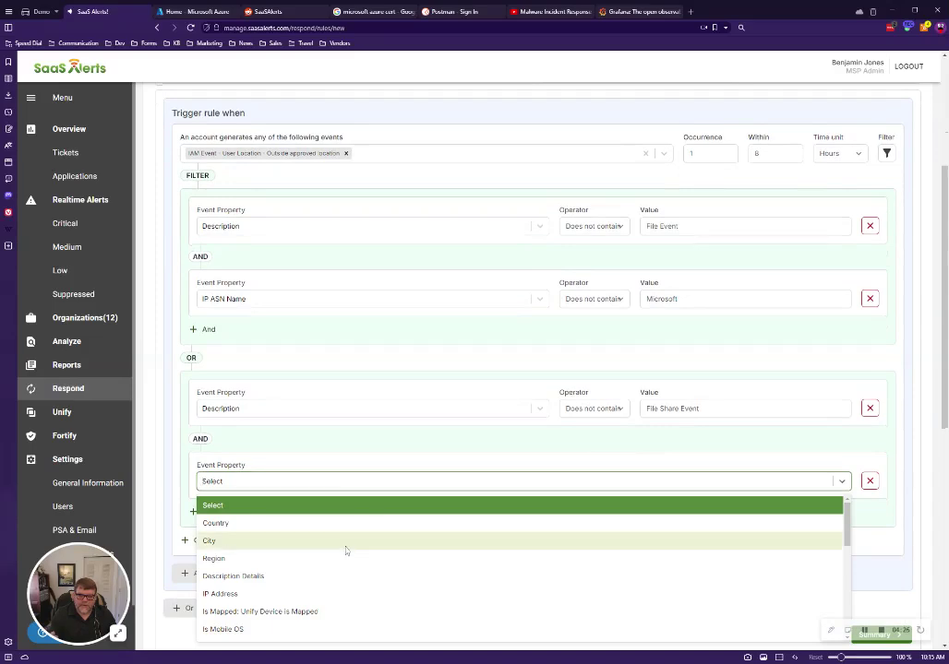
pyautogui.scroll(-2, 345, 552)
pyautogui.scroll(-1, 259, 551)
pyautogui.click(260, 552)
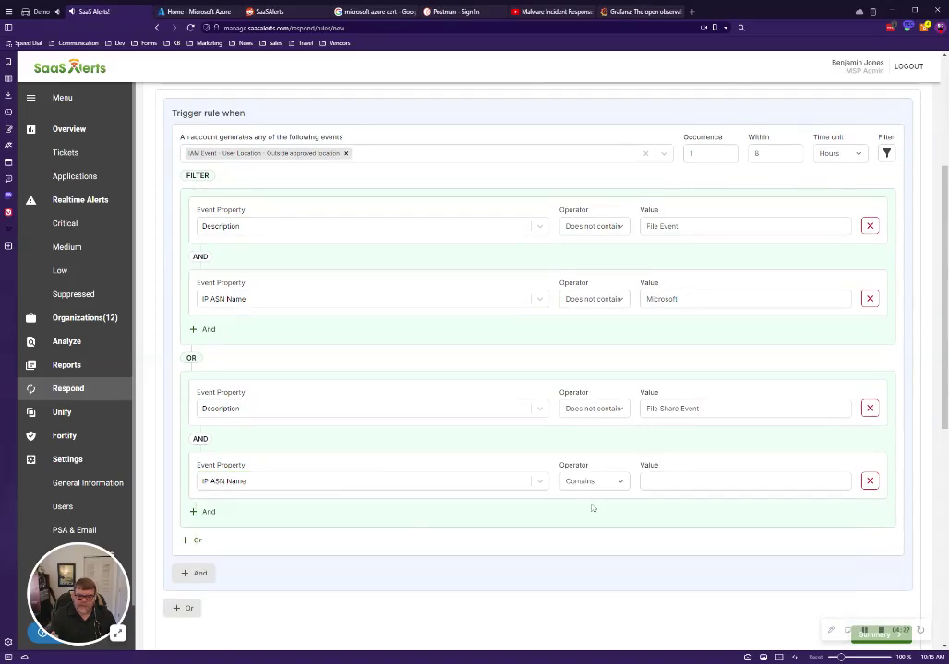
pyautogui.click(591, 481)
pyautogui.click(593, 508)
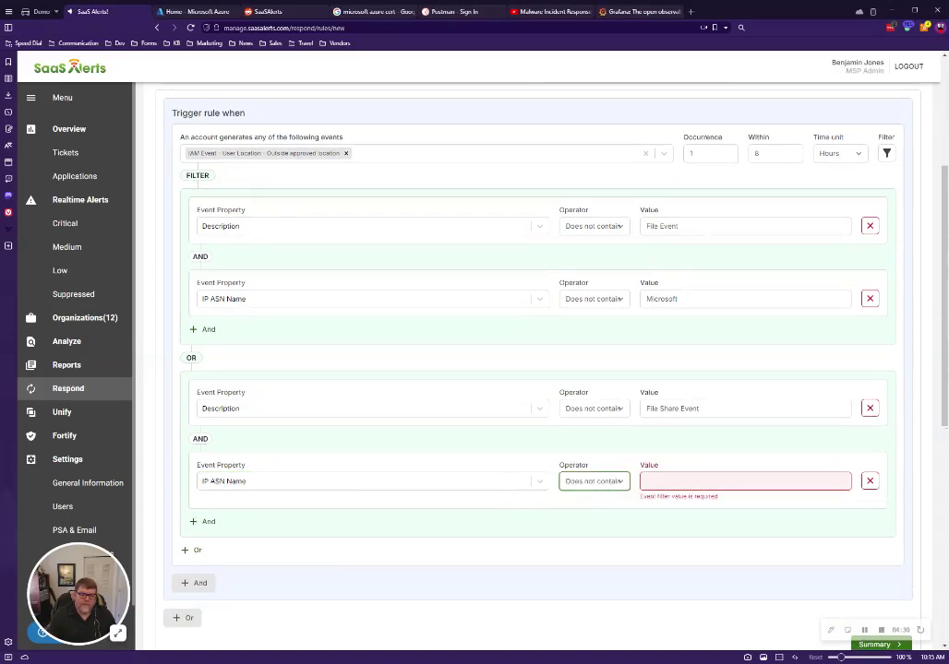
pyautogui.press('Tab')
pyautogui.write('Micros')
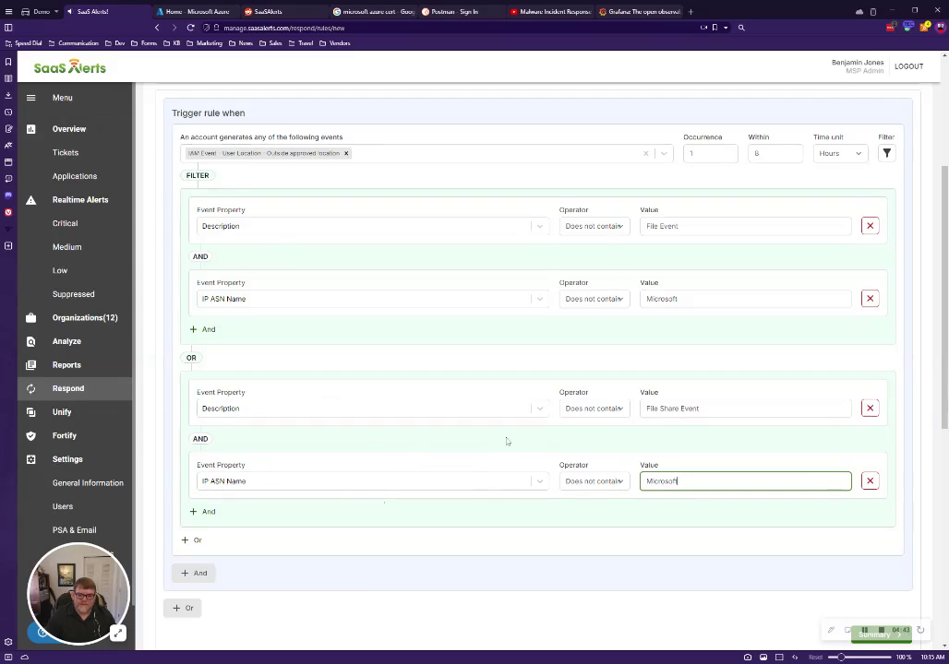
# Step: Set the rule's response action to "Do nothing"
pyautogui.scroll(-5, 506, 440)
pyautogui.click(247, 419)
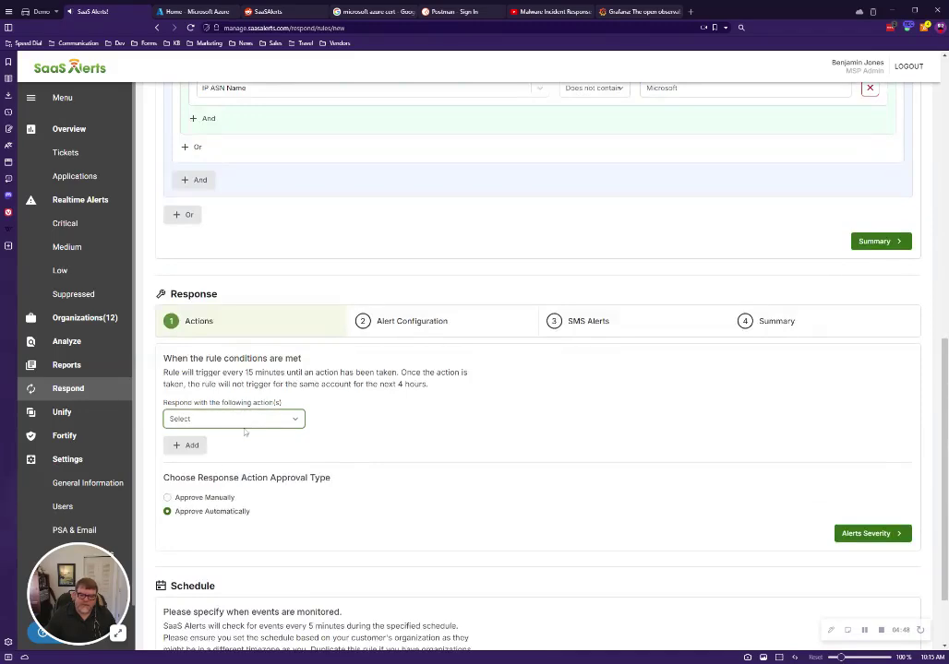
pyautogui.click(200, 371)
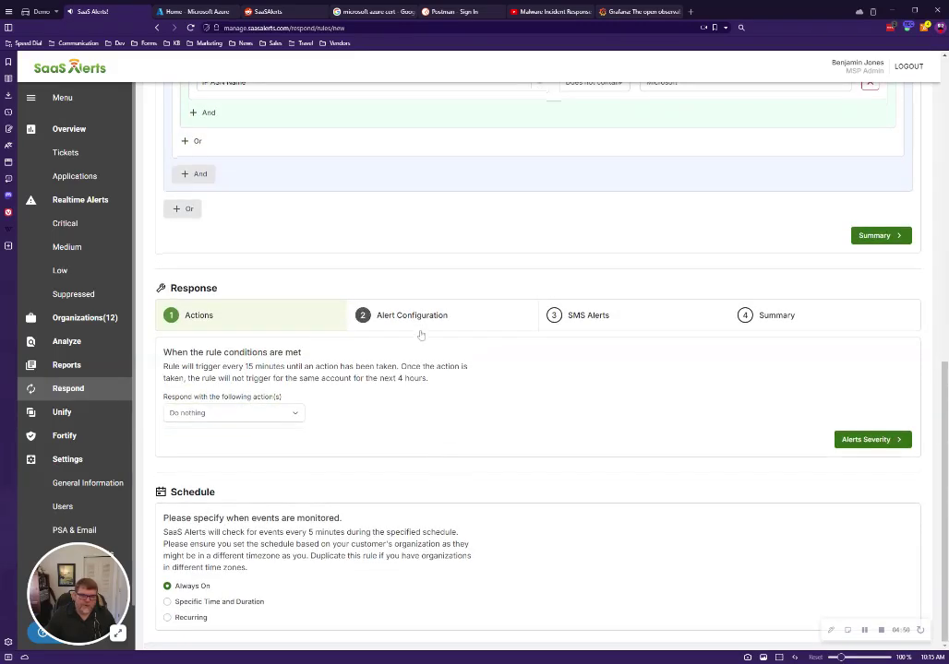
# Step: Check the response's alert configuration, SMS alerts and summary, and save the rule
pyautogui.click(416, 327)
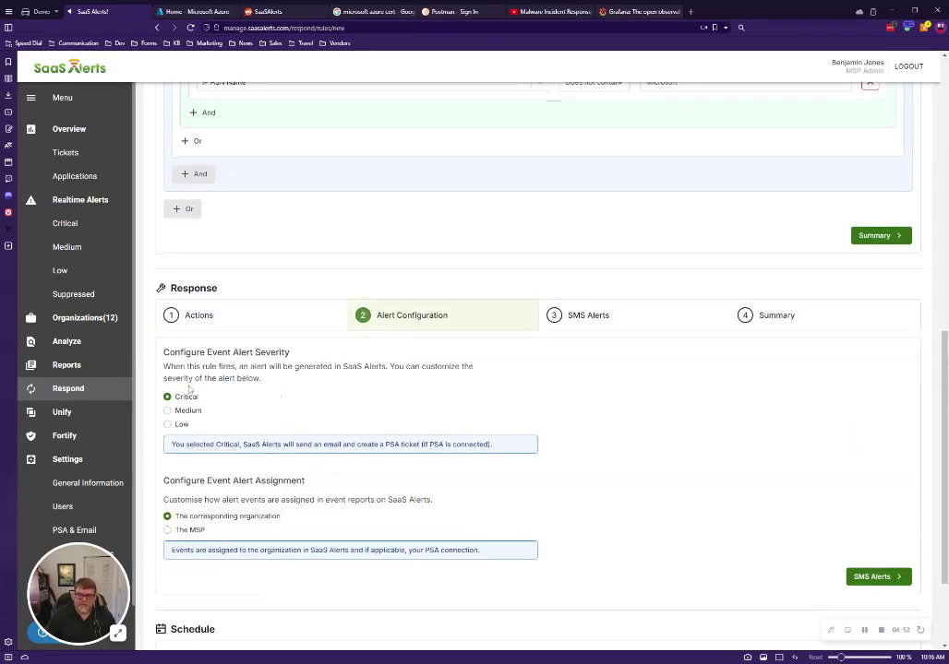
pyautogui.click(595, 314)
pyautogui.click(747, 317)
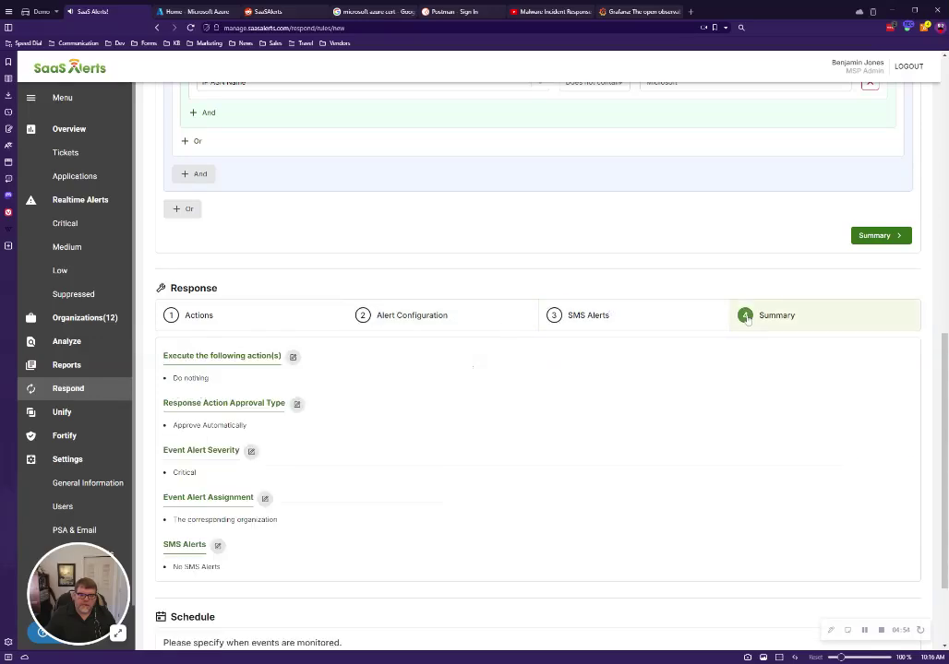
pyautogui.scroll(7, 669, 490)
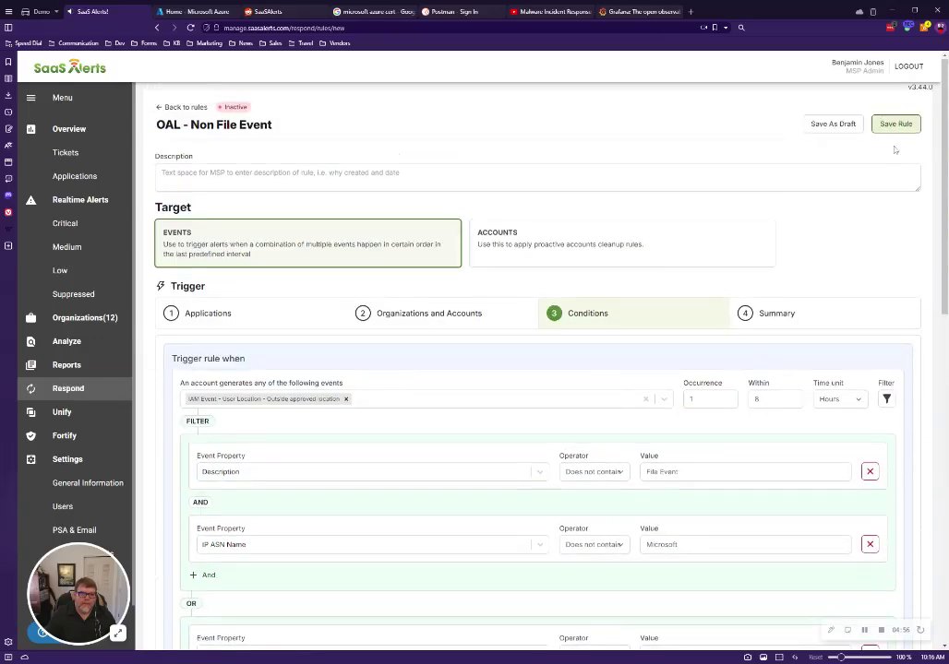
pyautogui.click(895, 124)
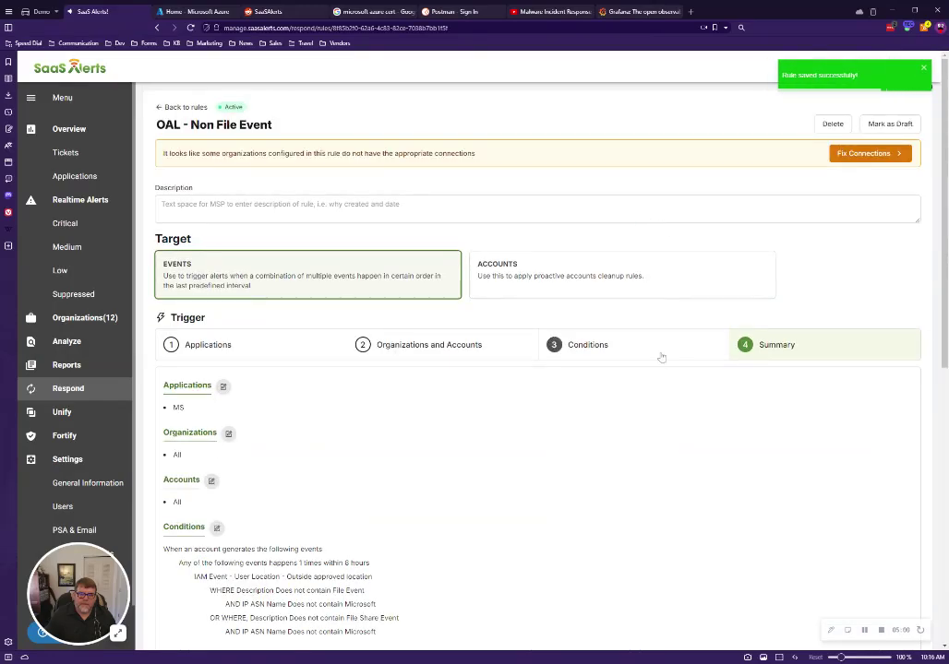
# Step: Review the saved rule's trigger conditions and response summary
pyautogui.click(661, 357)
pyautogui.click(796, 357)
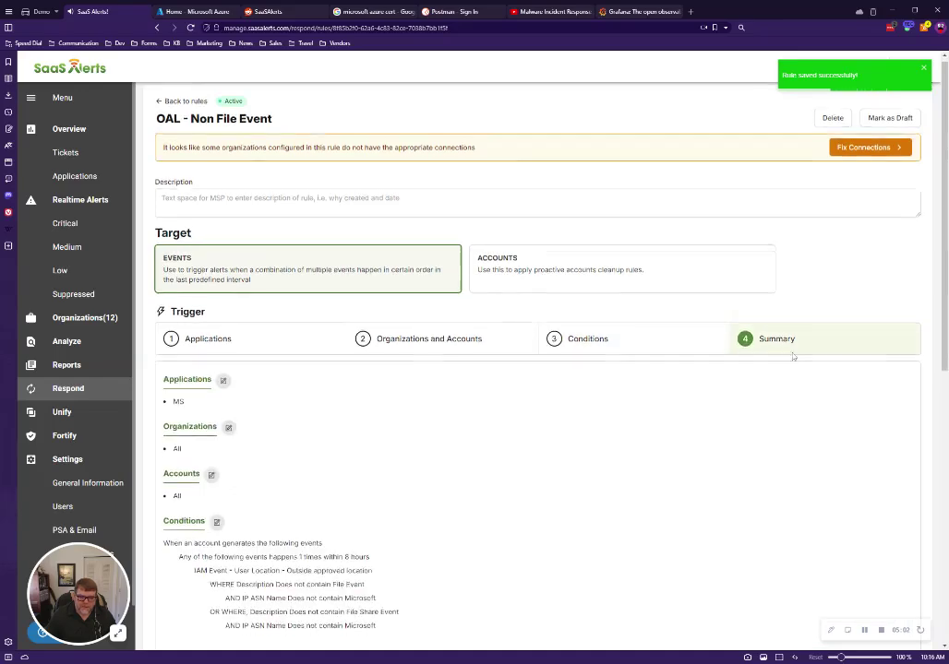
pyautogui.scroll(-4, 792, 356)
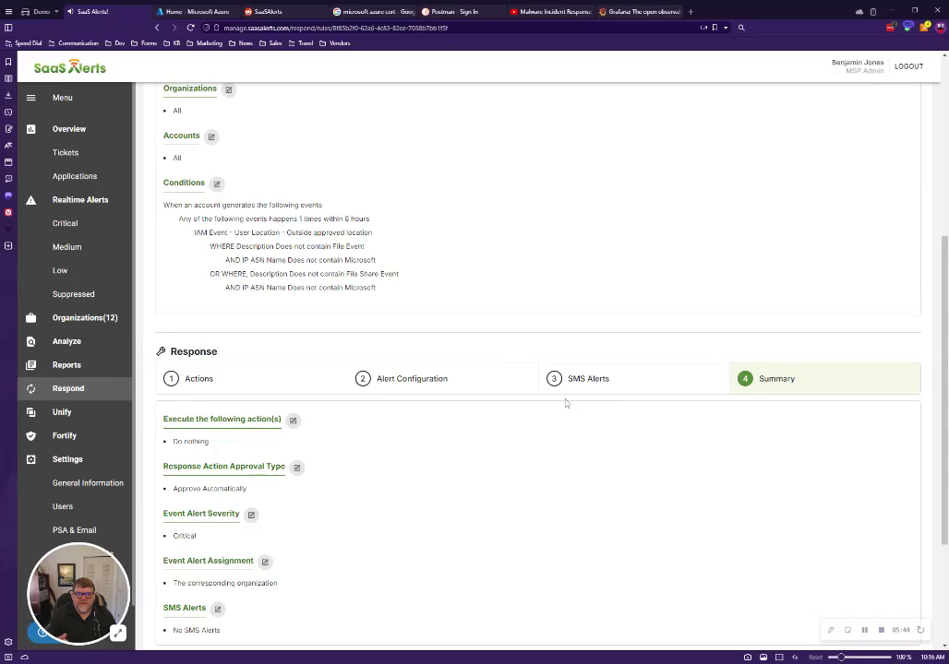
pyautogui.scroll(5, 665, 471)
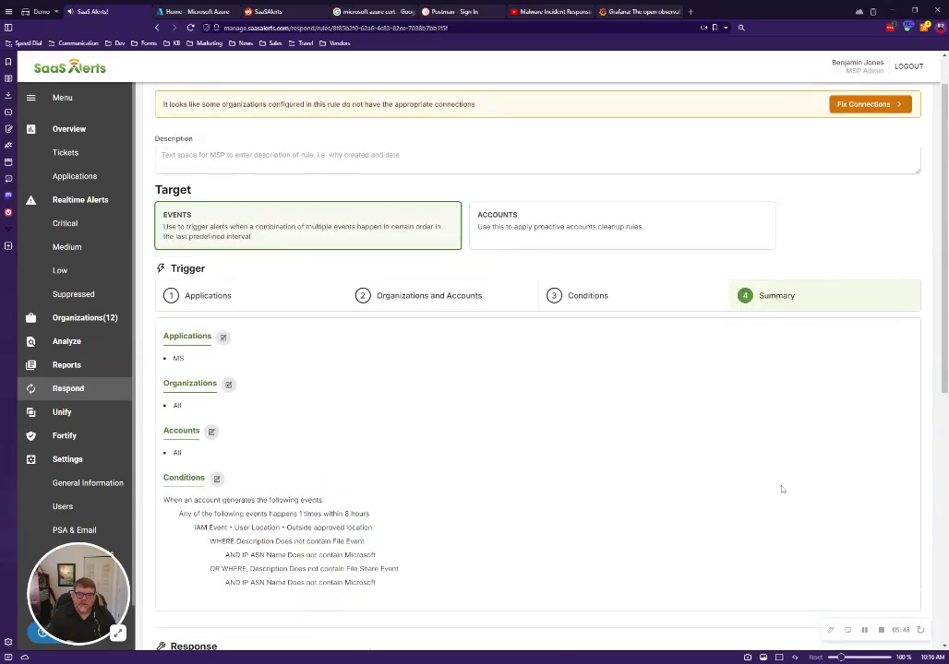
pyautogui.scroll(2, 782, 489)
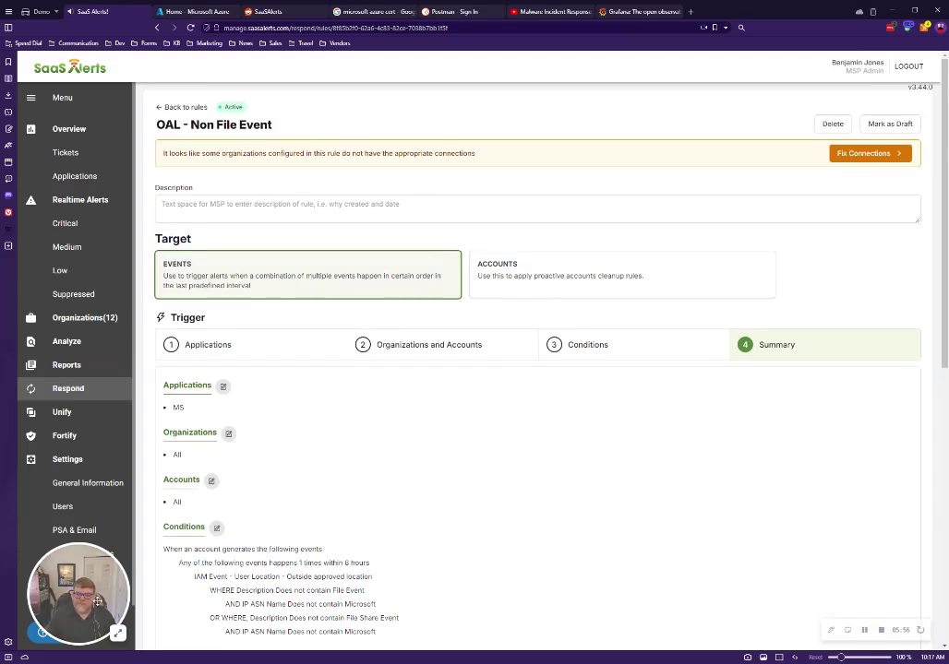
pyautogui.click(881, 630)
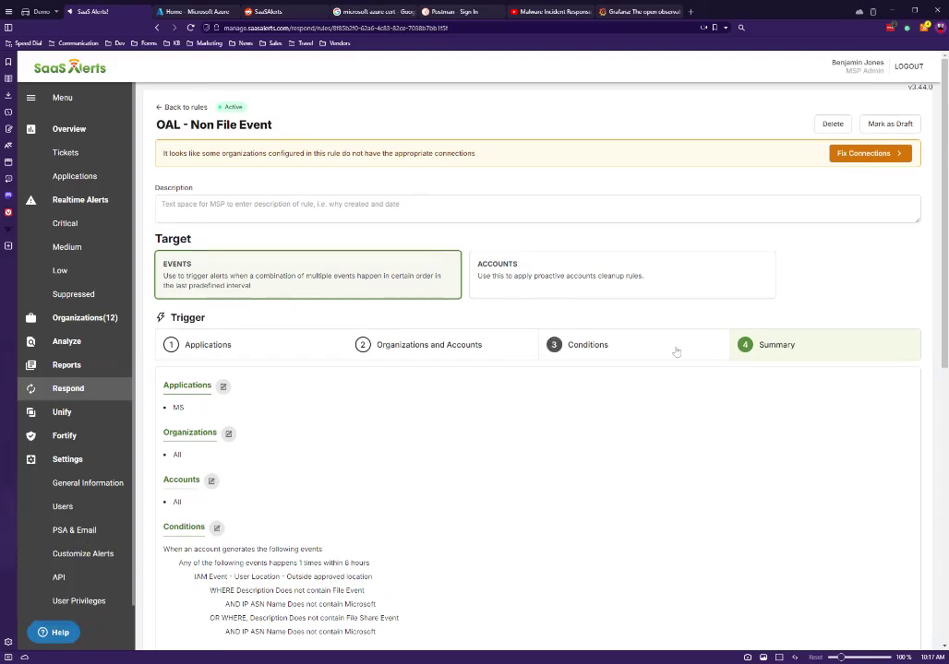